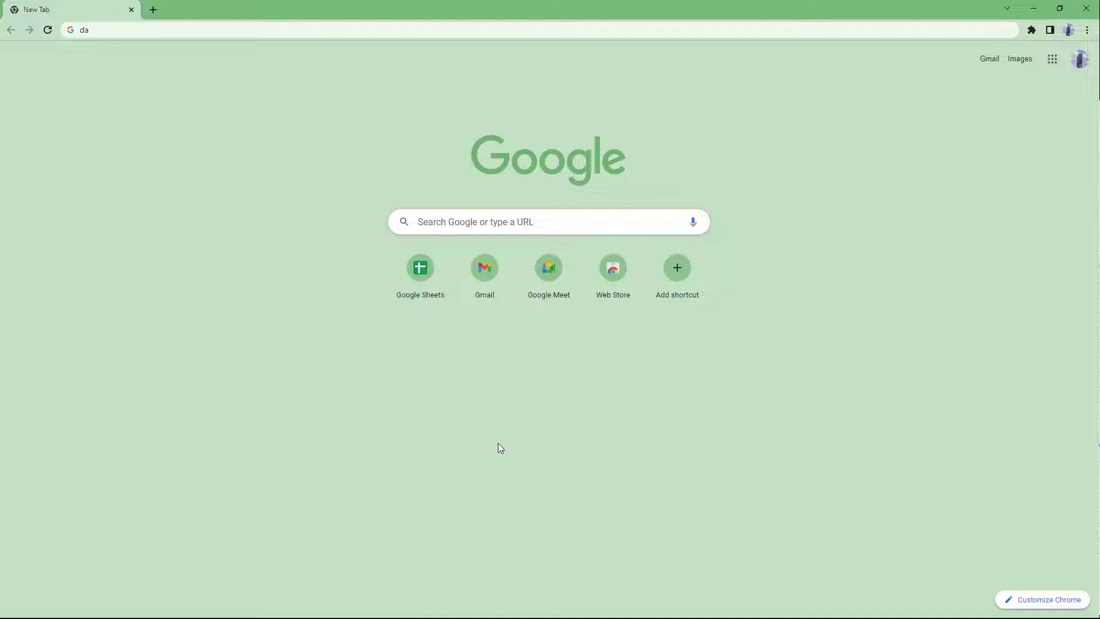
Step: Go to datastudio.google.com in Chrome to reach the Data Studio home page
{"action": "left_click", "coordinate": [96, 30]}
{"action": "left_click", "coordinate": [106, 30]}
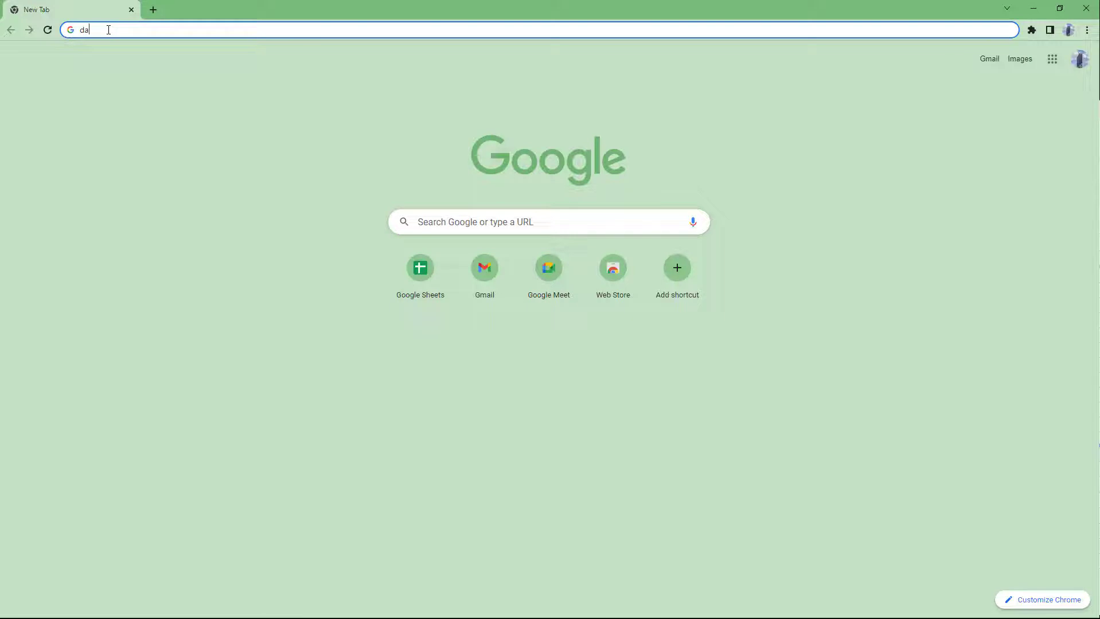
{"action": "type", "text": "tastu"}
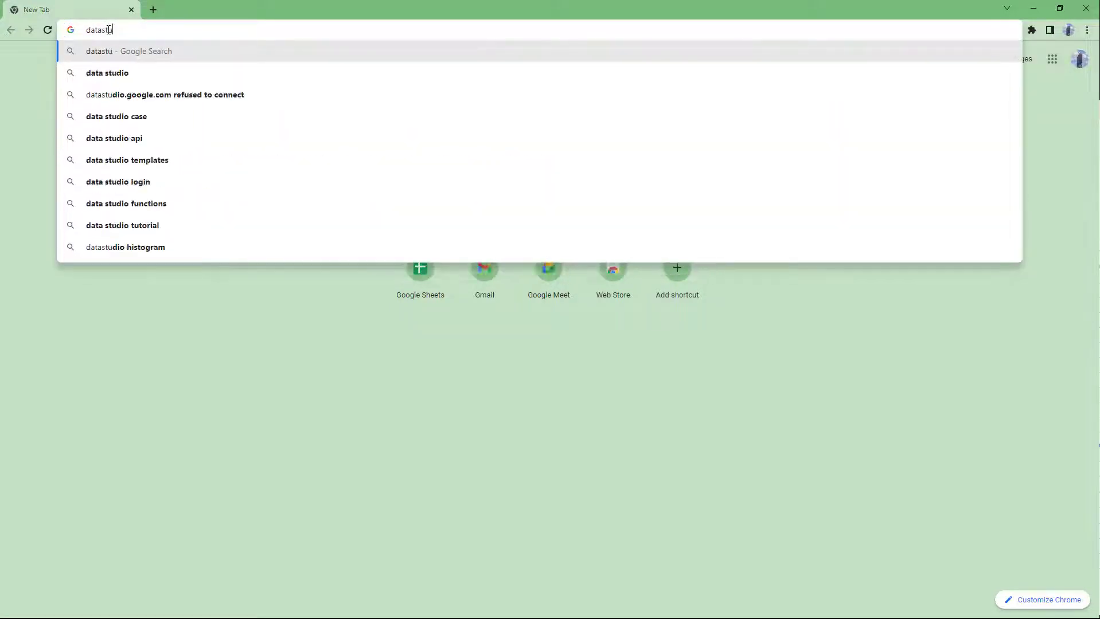
{"action": "type", "text": "dio.google."}
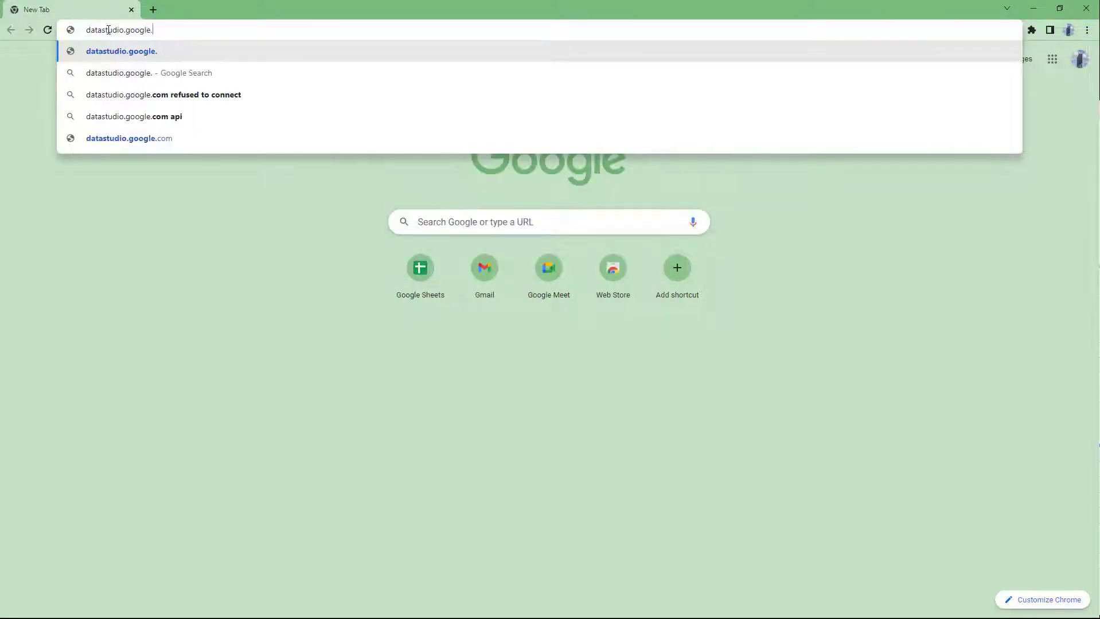
{"action": "type", "text": "com"}
{"action": "key", "text": "Return"}
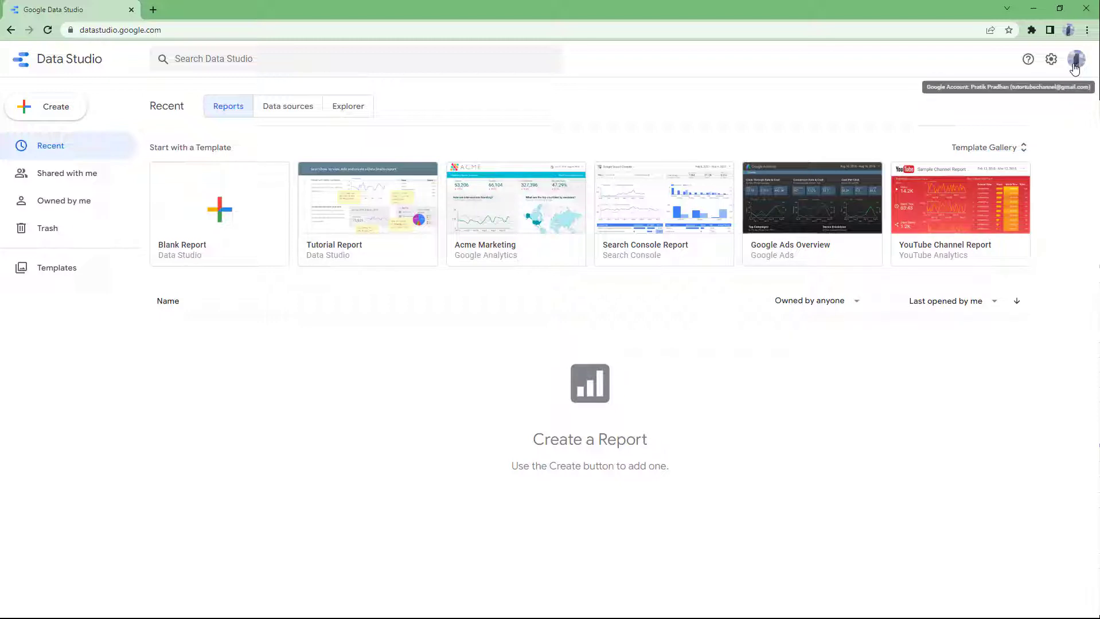
Step: Check the account menu, then start a new report via Create > Report to trigger account setup
{"action": "left_click", "coordinate": [1075, 60]}
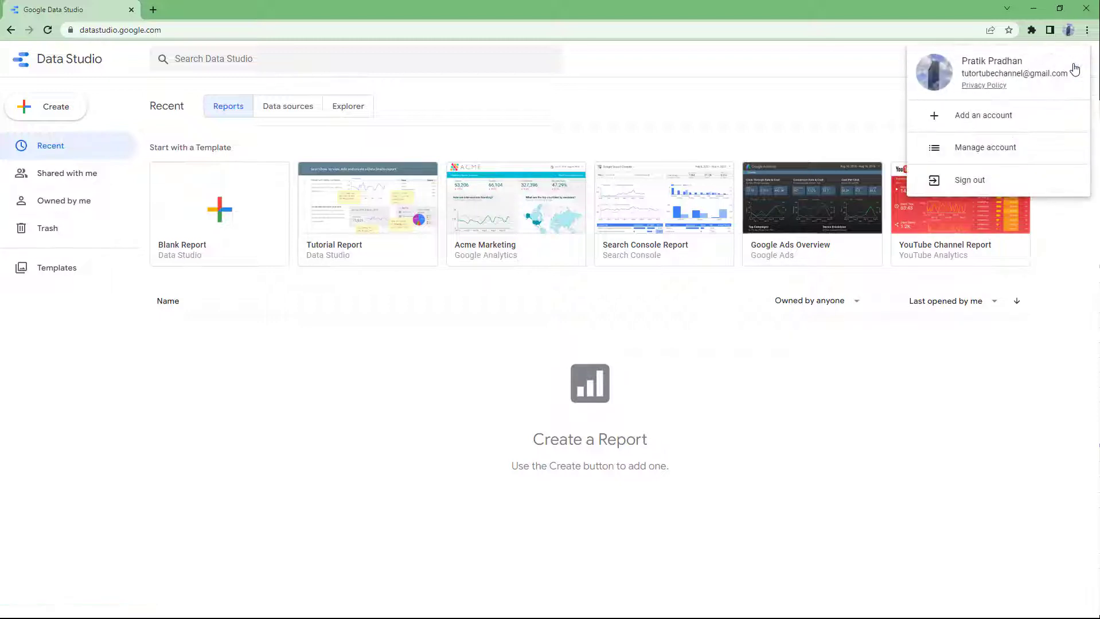
{"action": "left_click", "coordinate": [969, 484]}
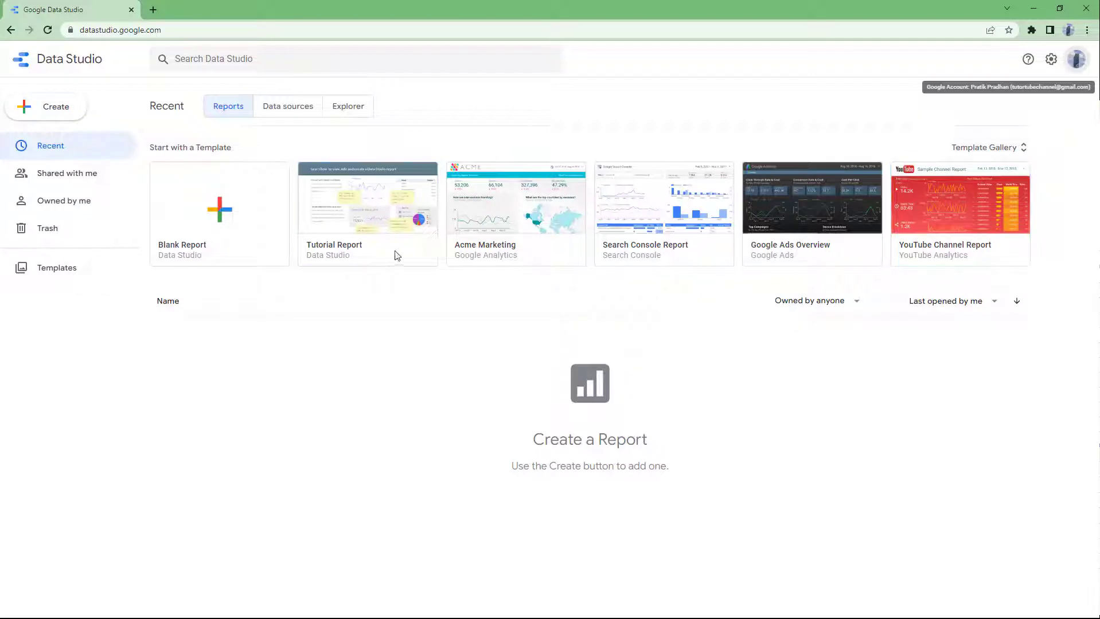
{"action": "left_click", "coordinate": [220, 220]}
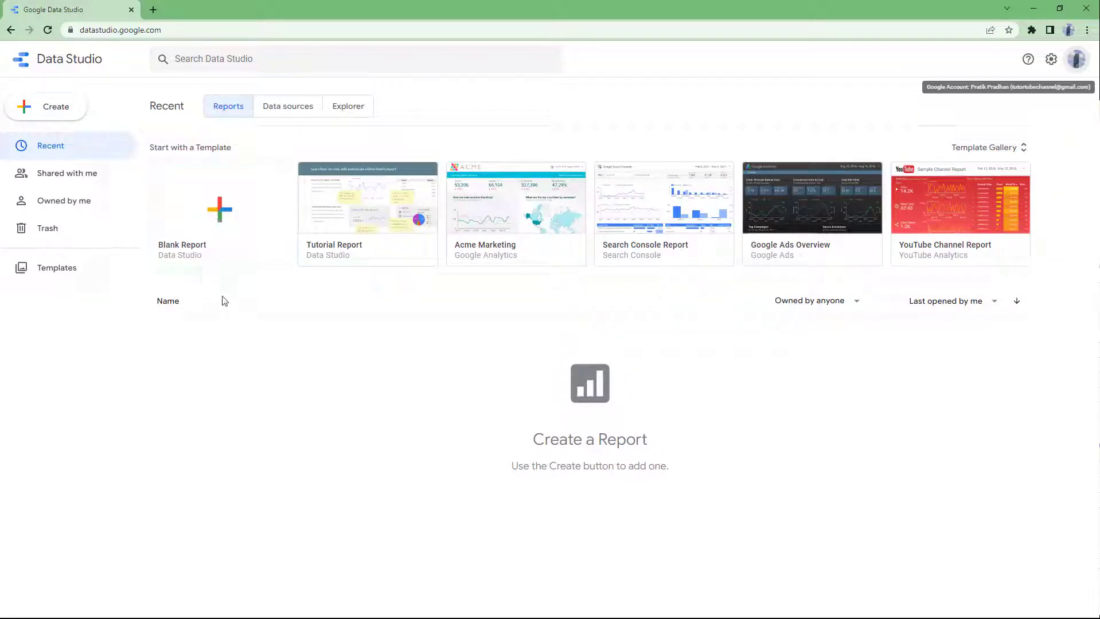
{"action": "left_click", "coordinate": [26, 106]}
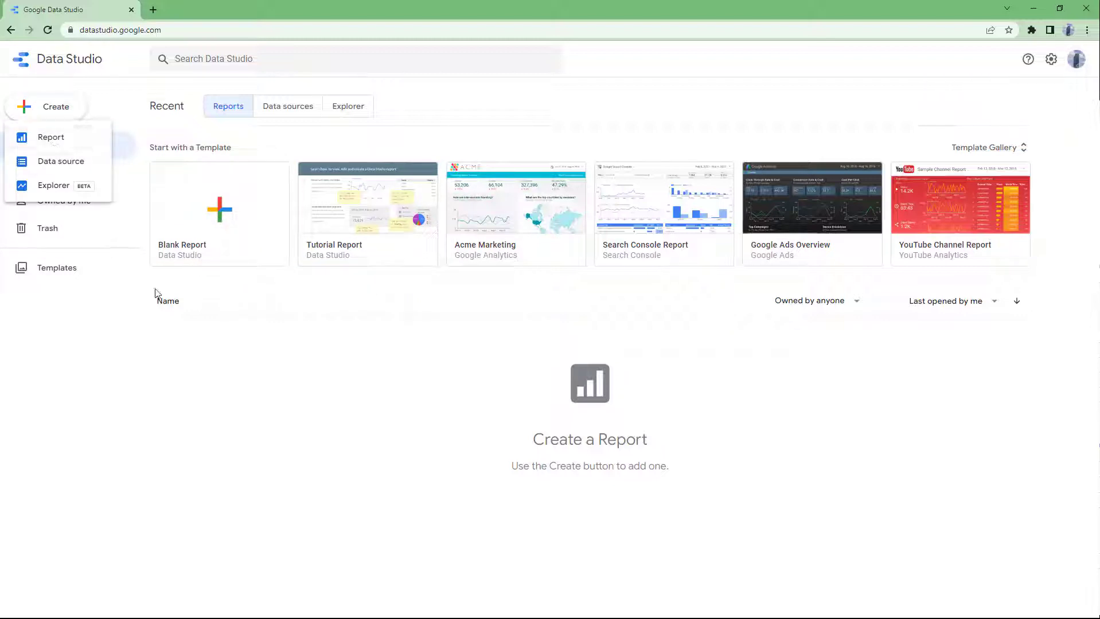
{"action": "left_click", "coordinate": [239, 287]}
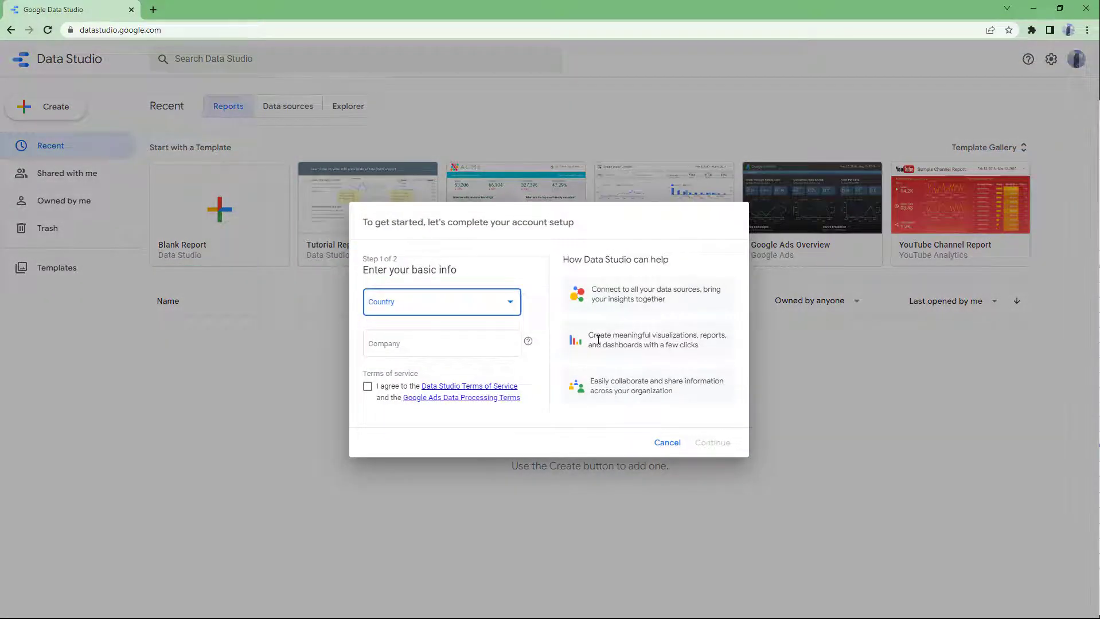
Step: Set the country to India and accept the terms of service
{"action": "left_click", "coordinate": [500, 302]}
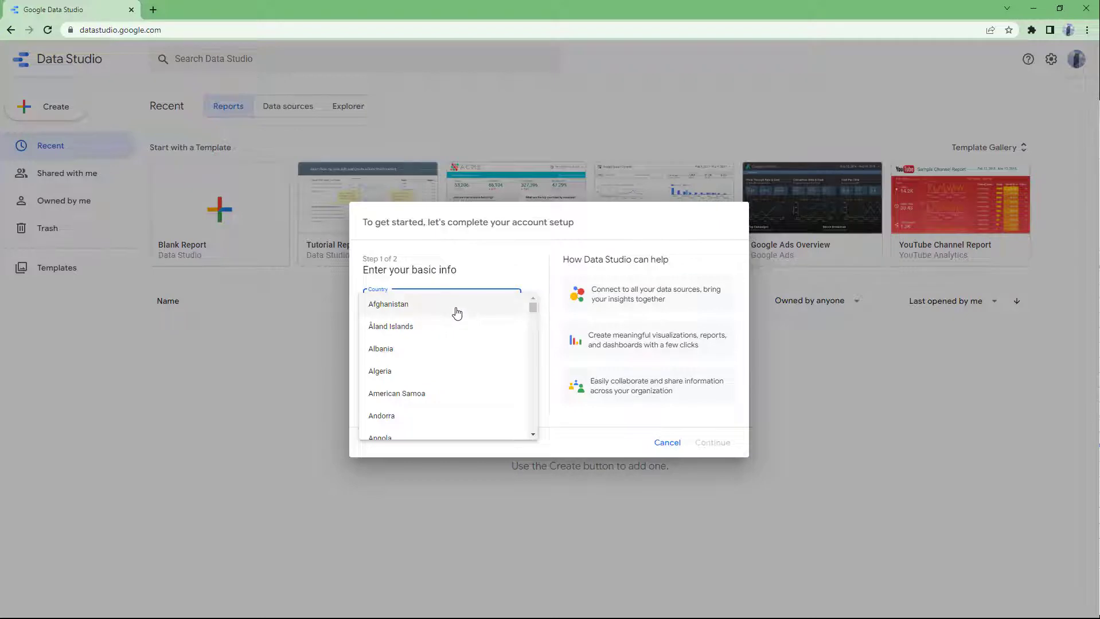
{"action": "type", "text": "hong"}
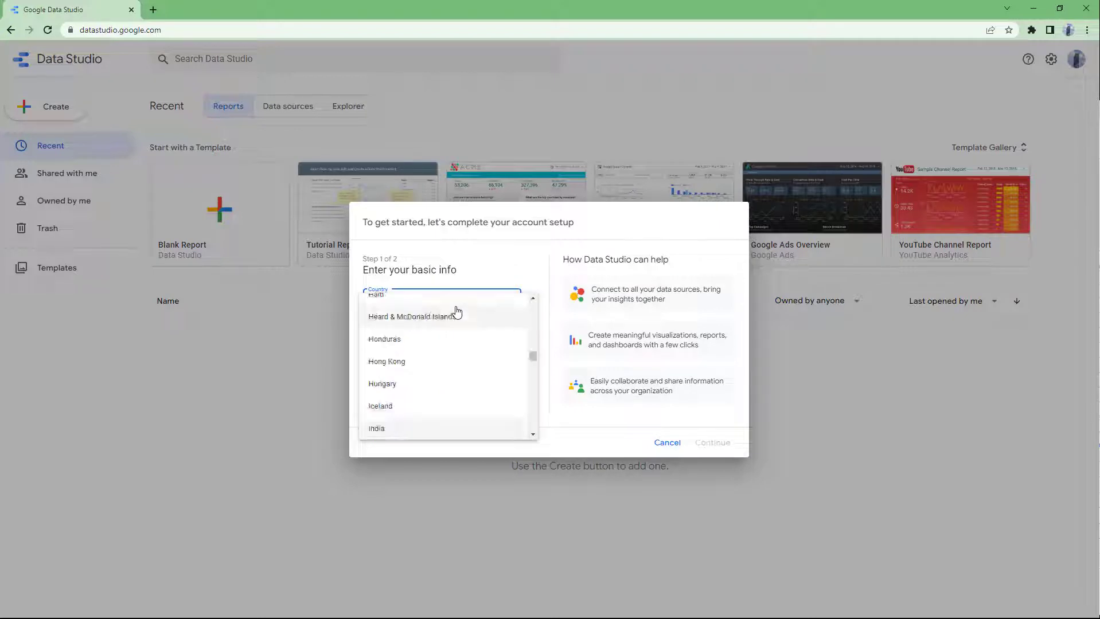
{"action": "scroll", "coordinate": [424, 384], "scroll_direction": "down", "scroll_amount": 1}
{"action": "left_click", "coordinate": [402, 371]}
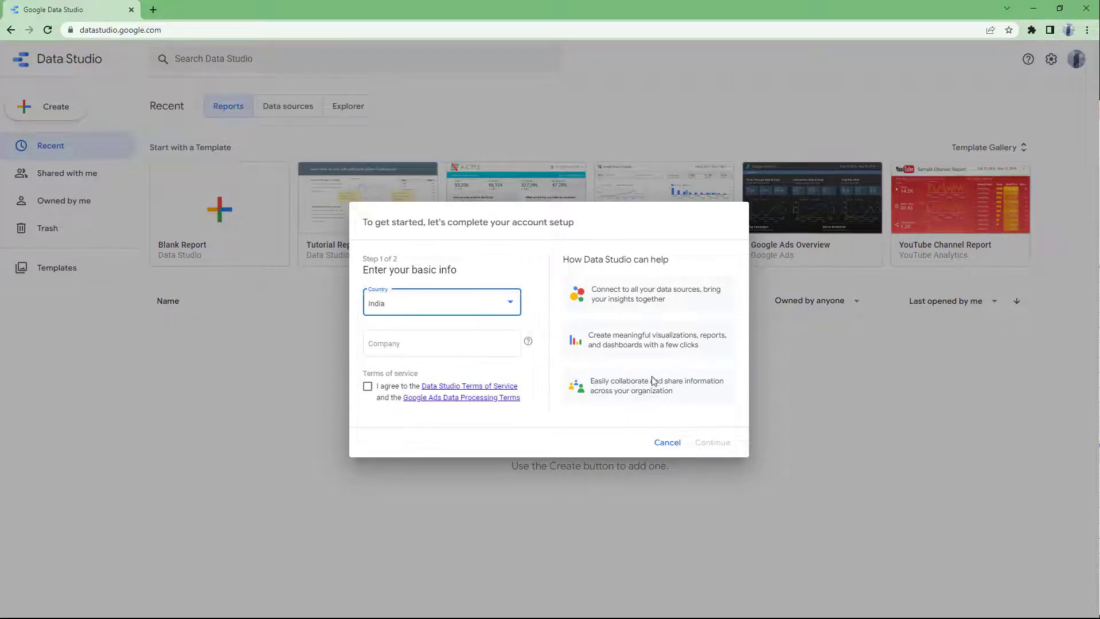
{"action": "left_click", "coordinate": [368, 387]}
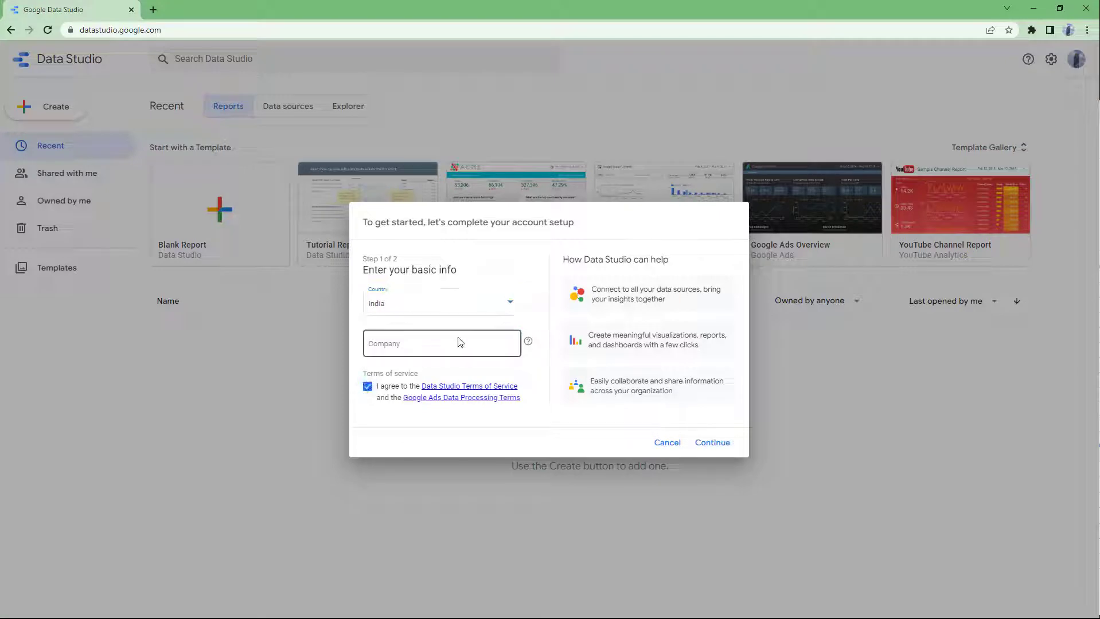
{"action": "left_click", "coordinate": [714, 444]}
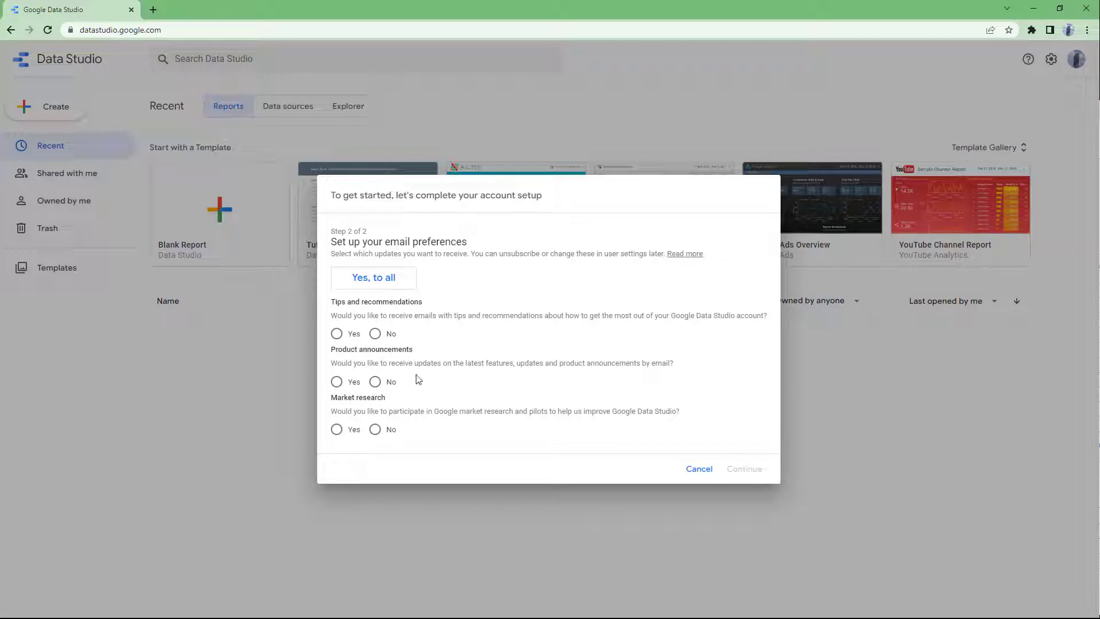
Step: Decline tips, product announcement and market research emails, and finish account setup
{"action": "left_click", "coordinate": [376, 334]}
{"action": "left_click", "coordinate": [376, 382]}
{"action": "left_click", "coordinate": [376, 429]}
{"action": "left_click", "coordinate": [744, 470]}
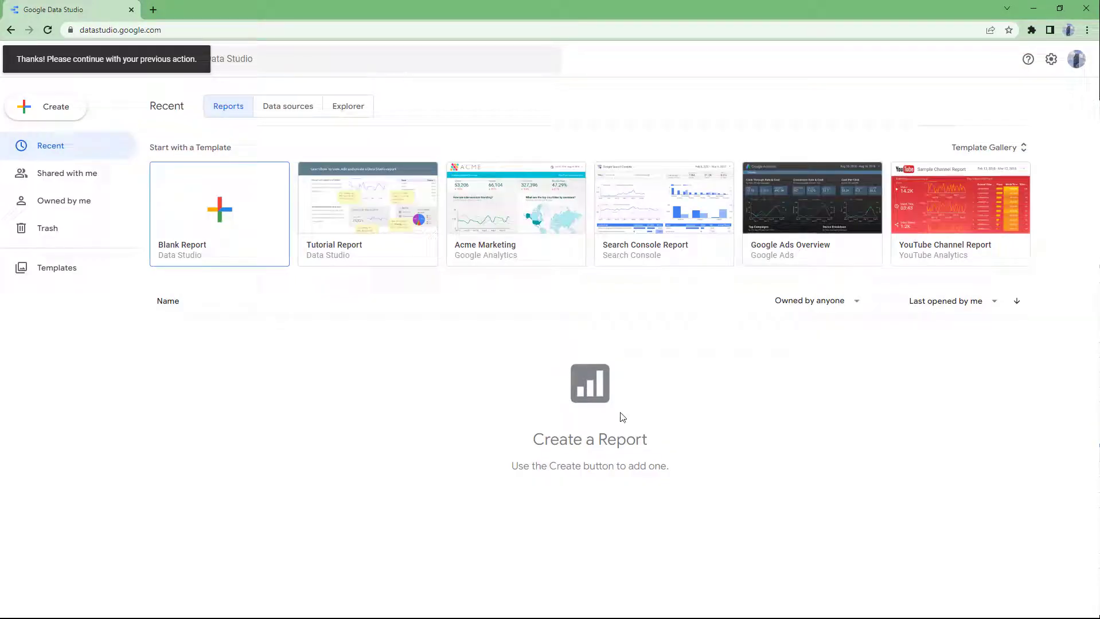
Step: Create a new blank report and browse the connectors in the Add data to report panel
{"action": "left_click", "coordinate": [54, 107]}
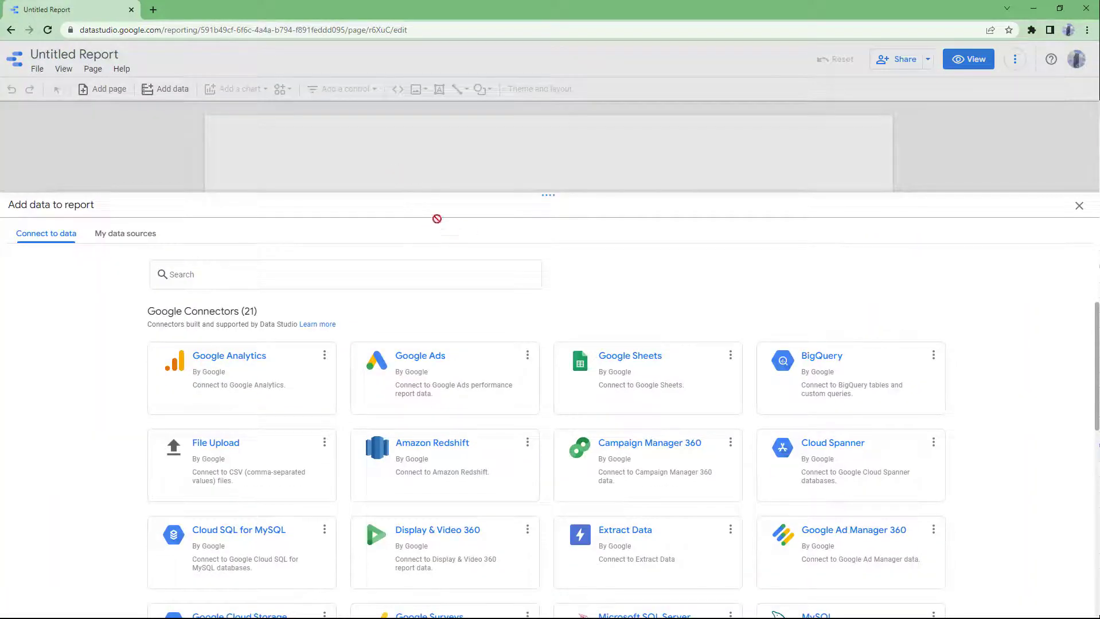
{"action": "scroll", "coordinate": [648, 335], "scroll_direction": "down", "scroll_amount": 5}
{"action": "scroll", "coordinate": [656, 337], "scroll_direction": "down", "scroll_amount": 15}
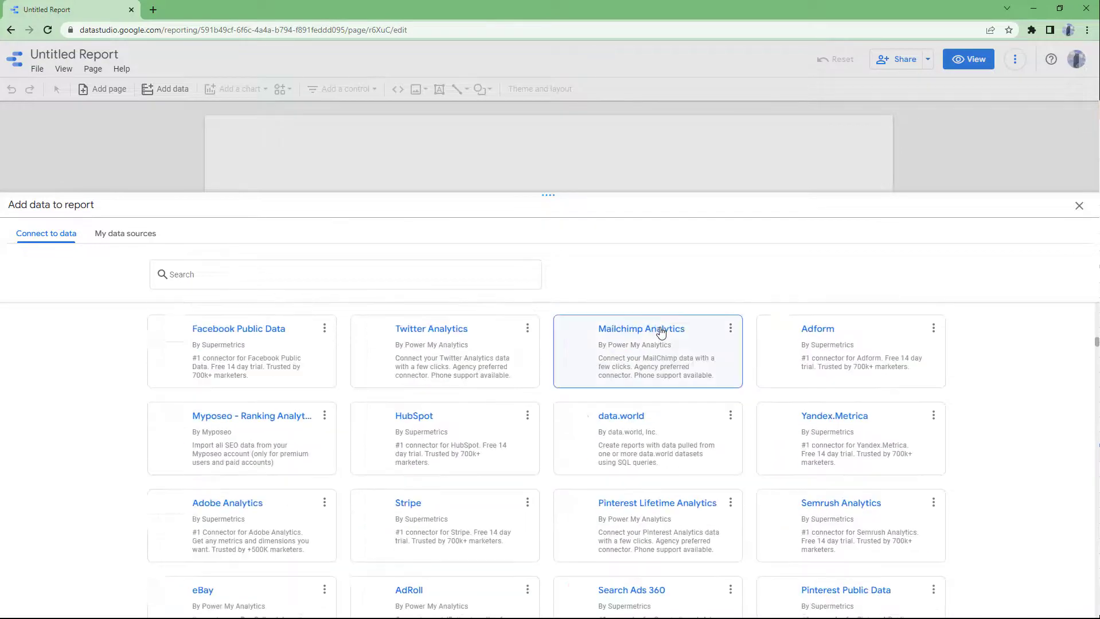
{"action": "scroll", "coordinate": [660, 346], "scroll_direction": "up", "scroll_amount": 2}
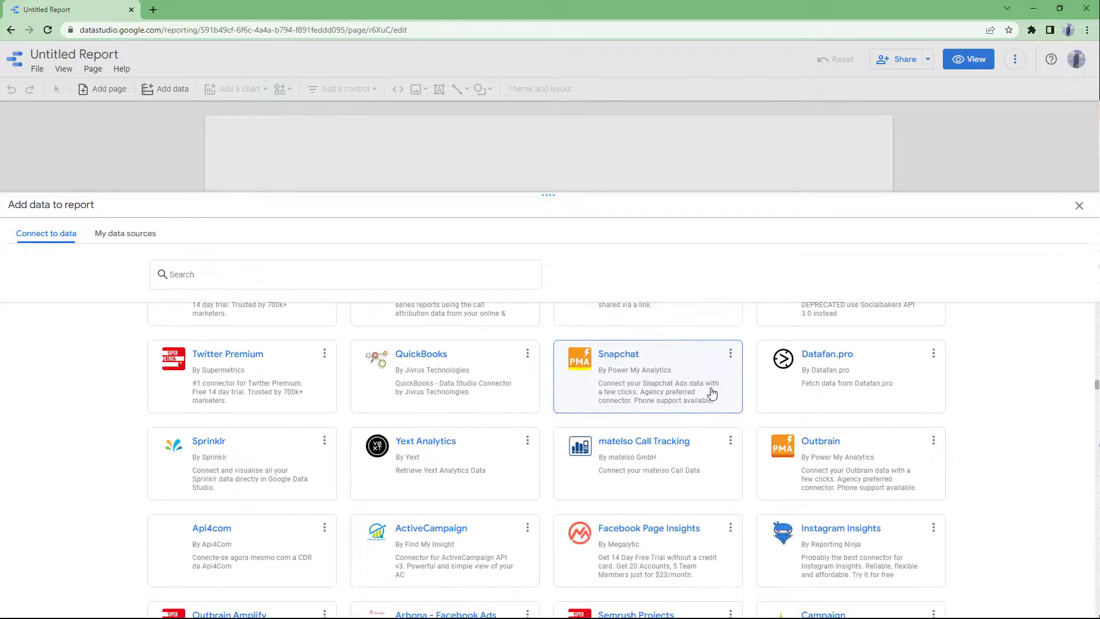
{"action": "scroll", "coordinate": [739, 459], "scroll_direction": "up", "scroll_amount": 18}
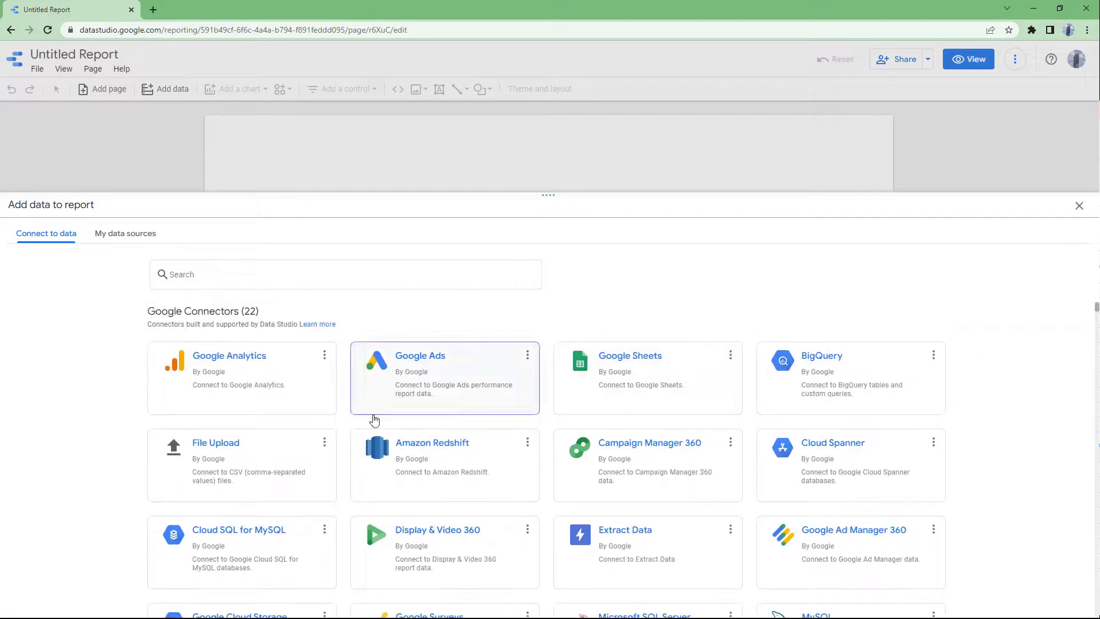
{"action": "scroll", "coordinate": [361, 416], "scroll_direction": "down", "scroll_amount": 10}
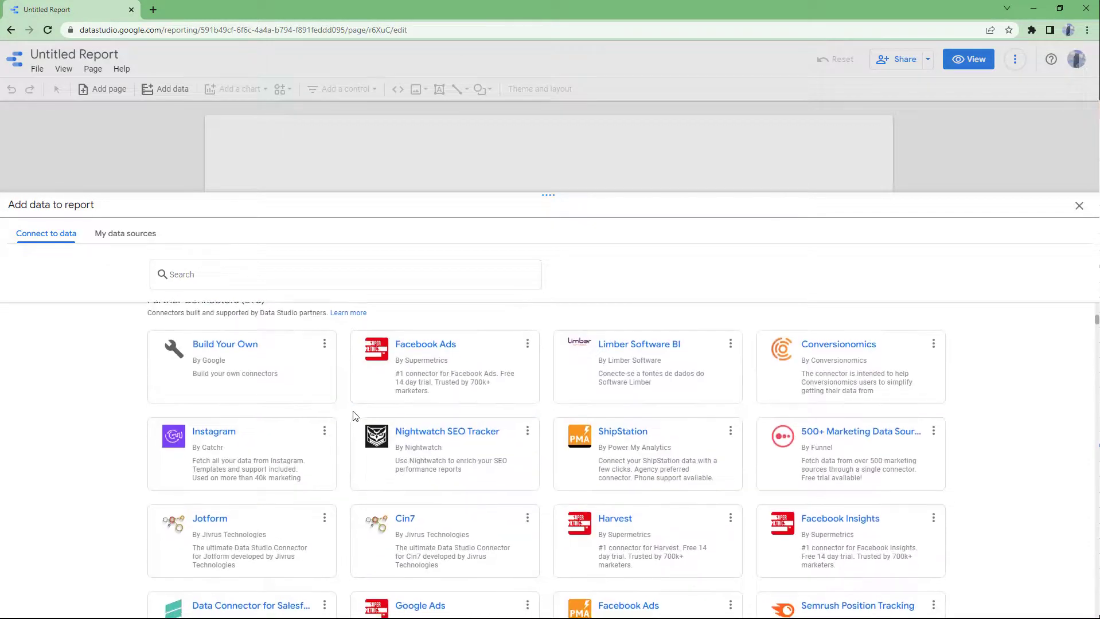
{"action": "scroll", "coordinate": [356, 417], "scroll_direction": "down", "scroll_amount": 5}
{"action": "scroll", "coordinate": [373, 422], "scroll_direction": "up", "scroll_amount": 15}
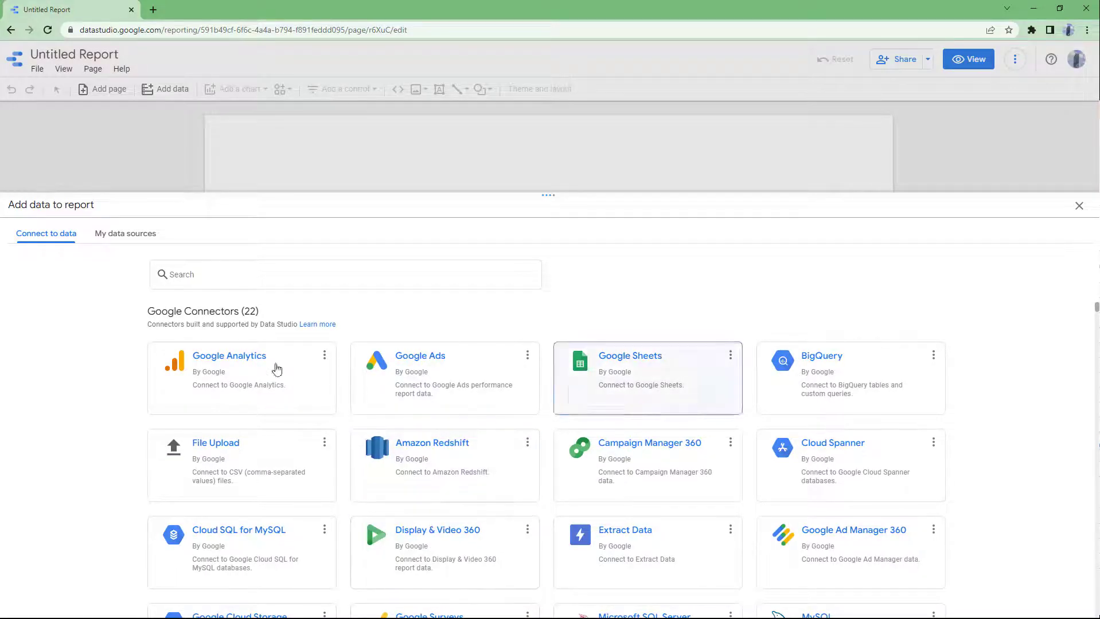
{"action": "left_click", "coordinate": [624, 372]}
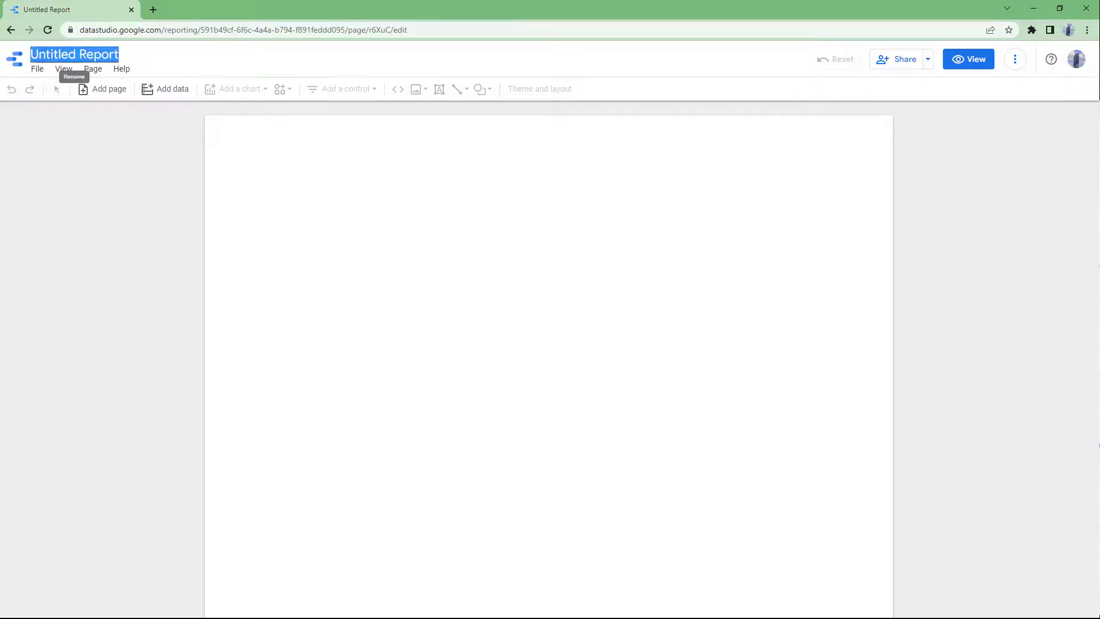
Step: Rename the report from Untitled Report to 'TutorTube'
{"action": "type", "text": "TutorTube"}
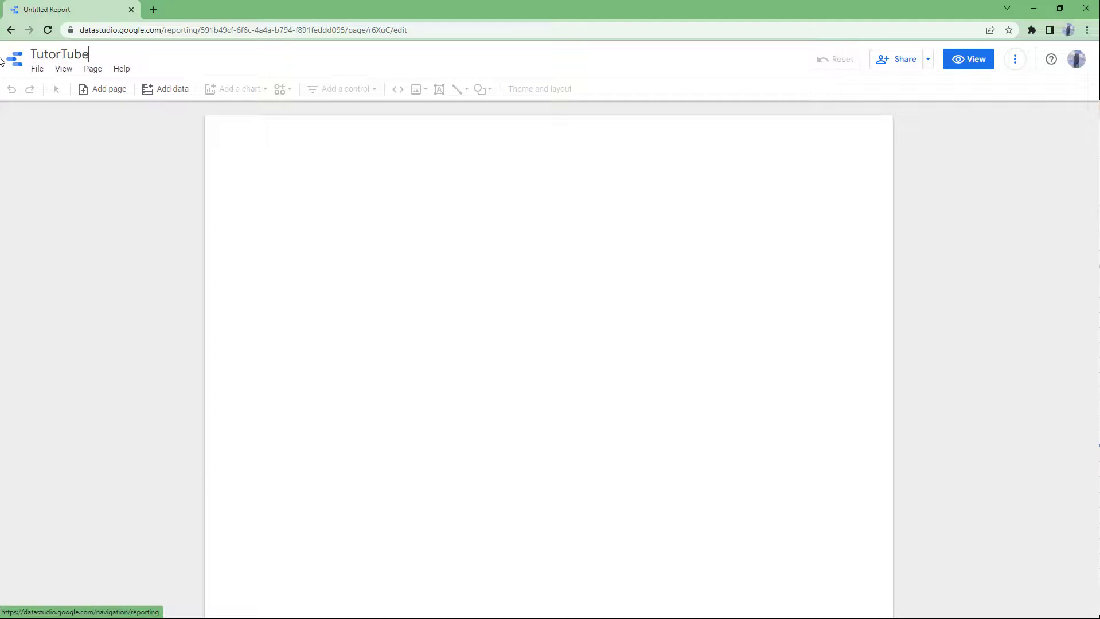
{"action": "left_click", "coordinate": [402, 226]}
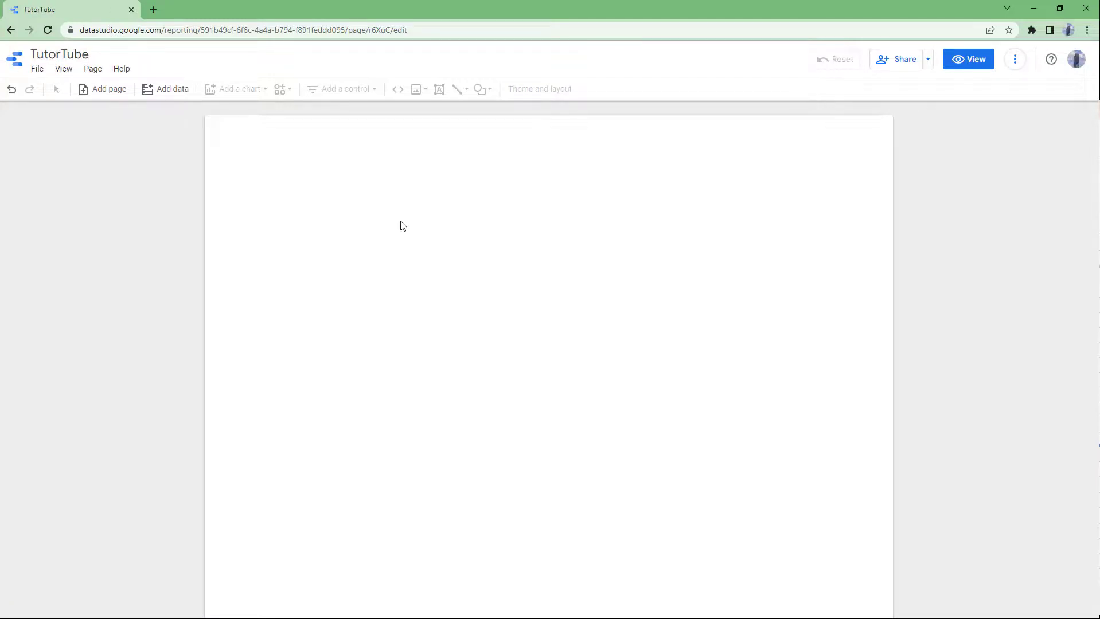